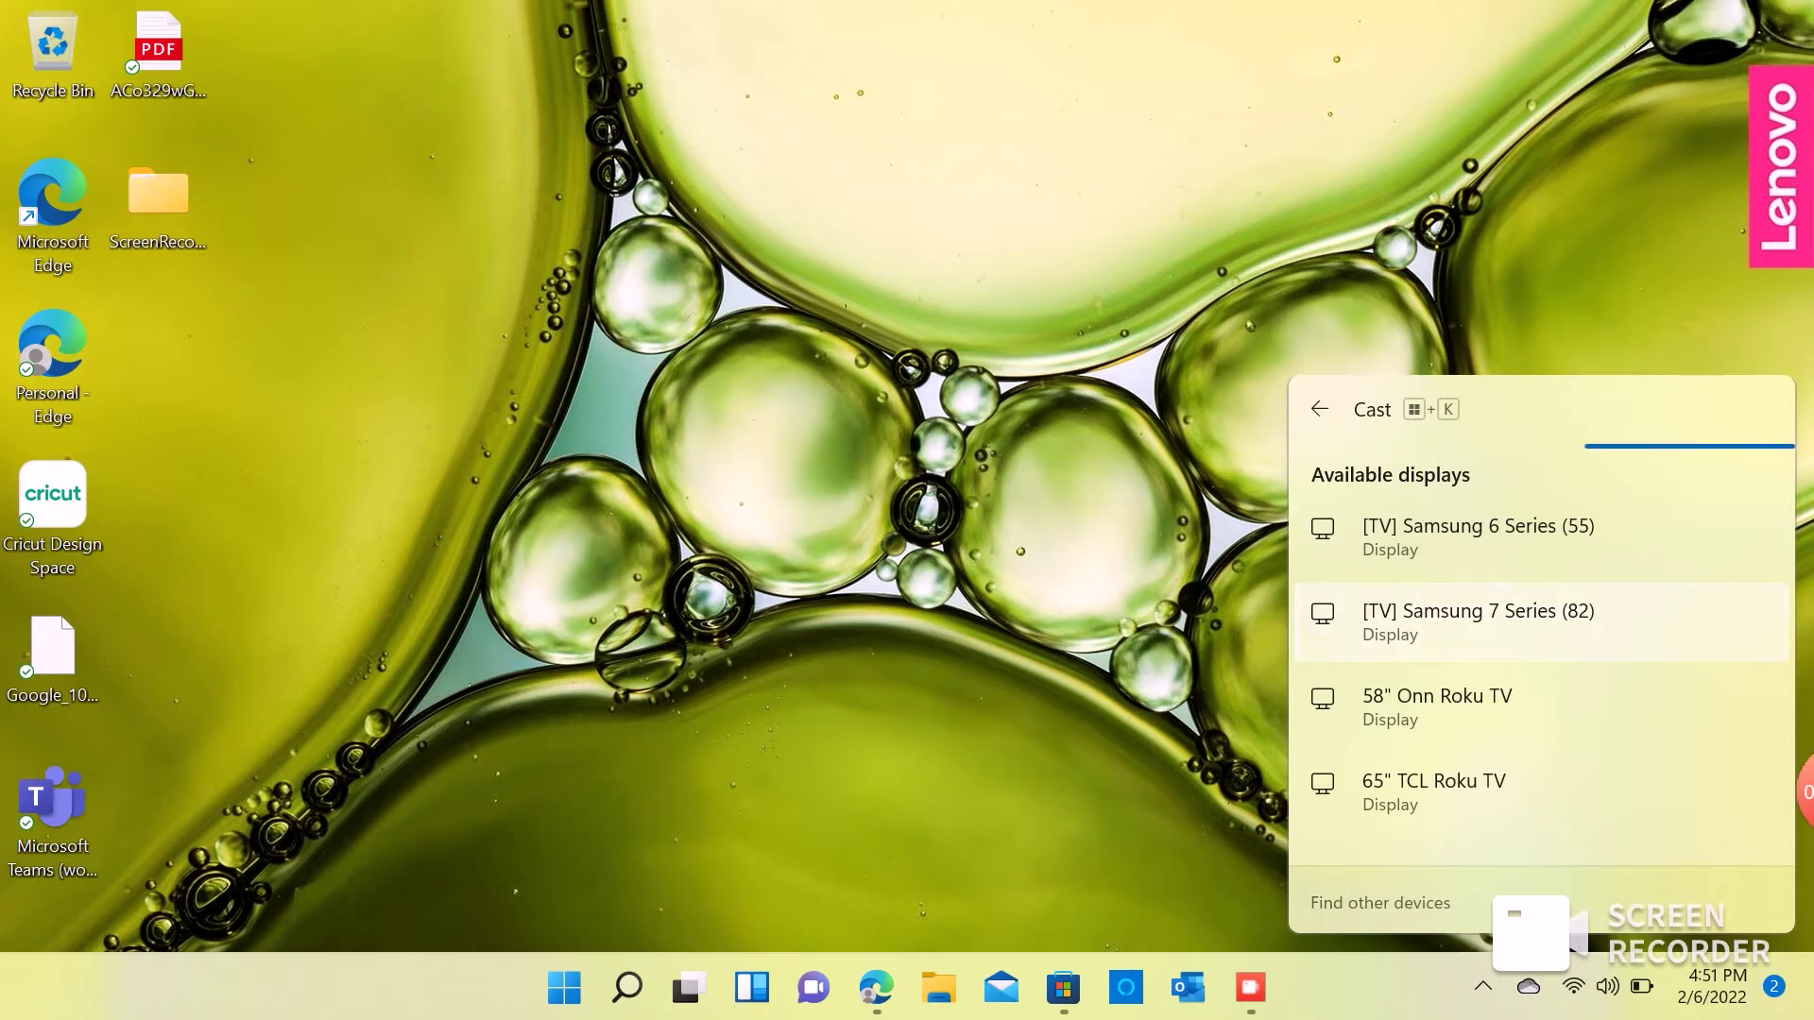
Step: Connect to the Samsung 7 Series (82) TV from the Cast panel's display list
left_click(1478, 622)
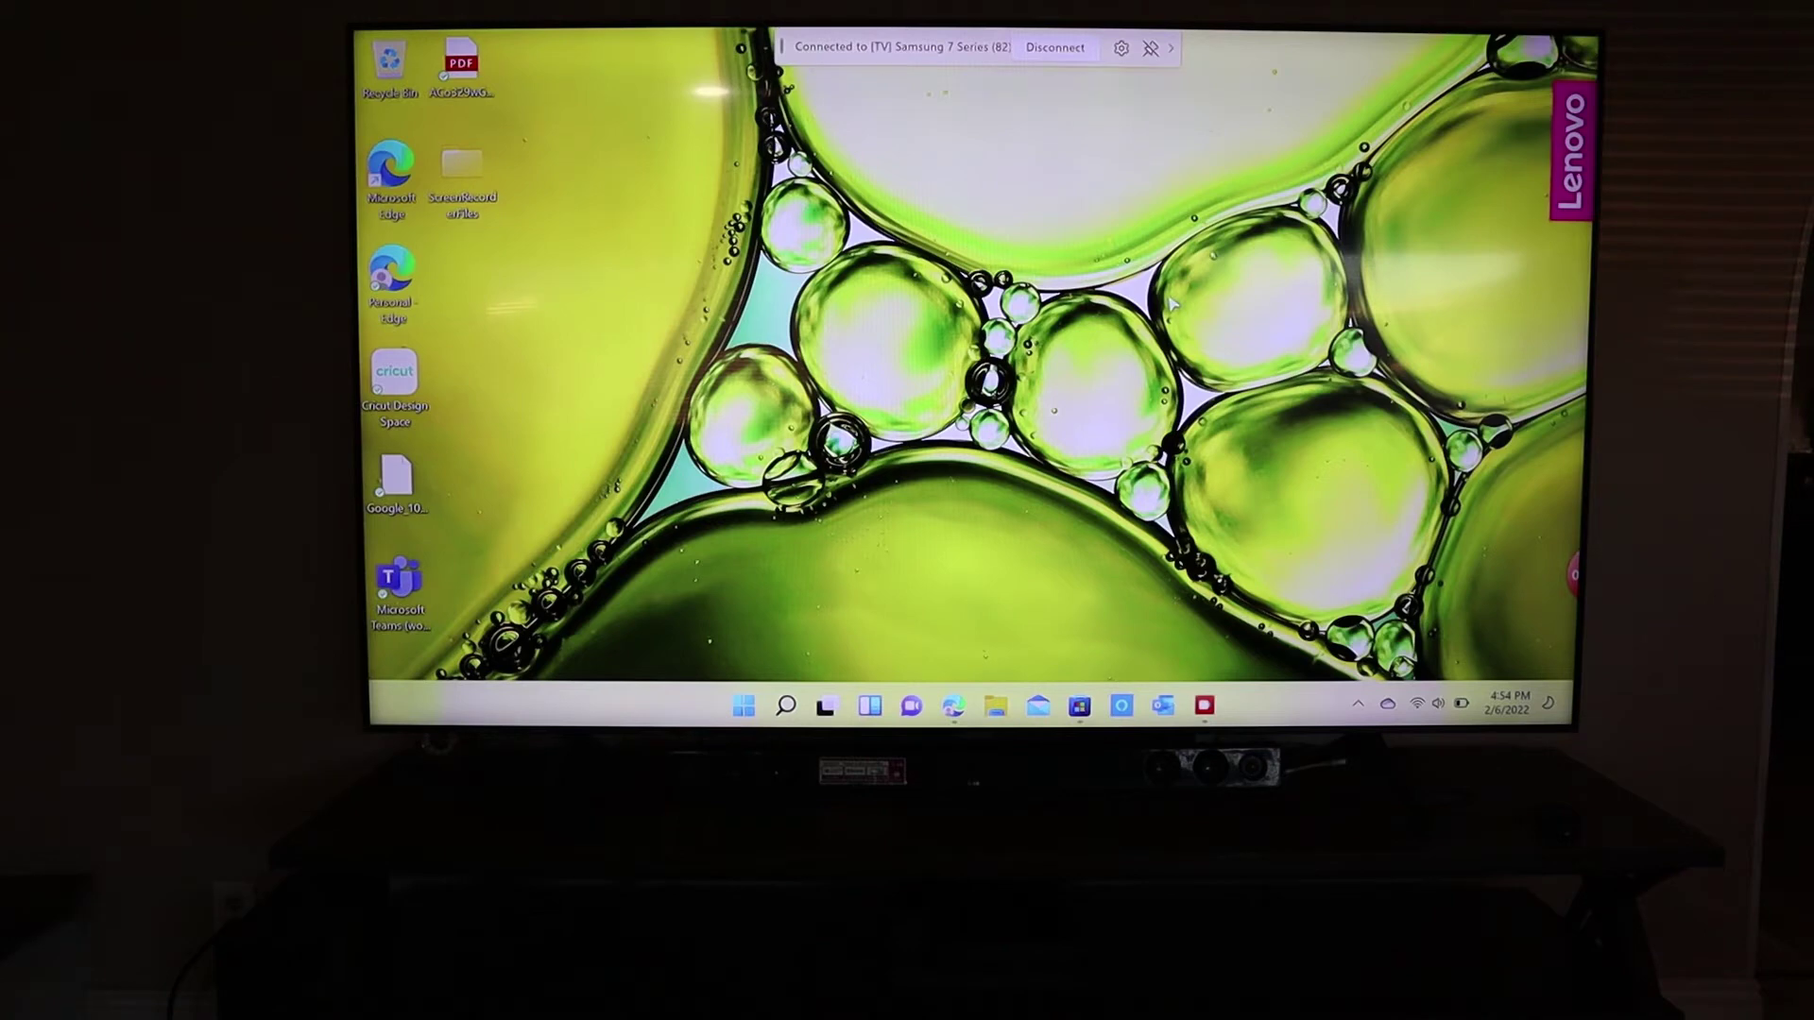
Step: Reopen the Cast panel and list the projection modes: Duplicate, Extend, Second screen only
key("super+k")
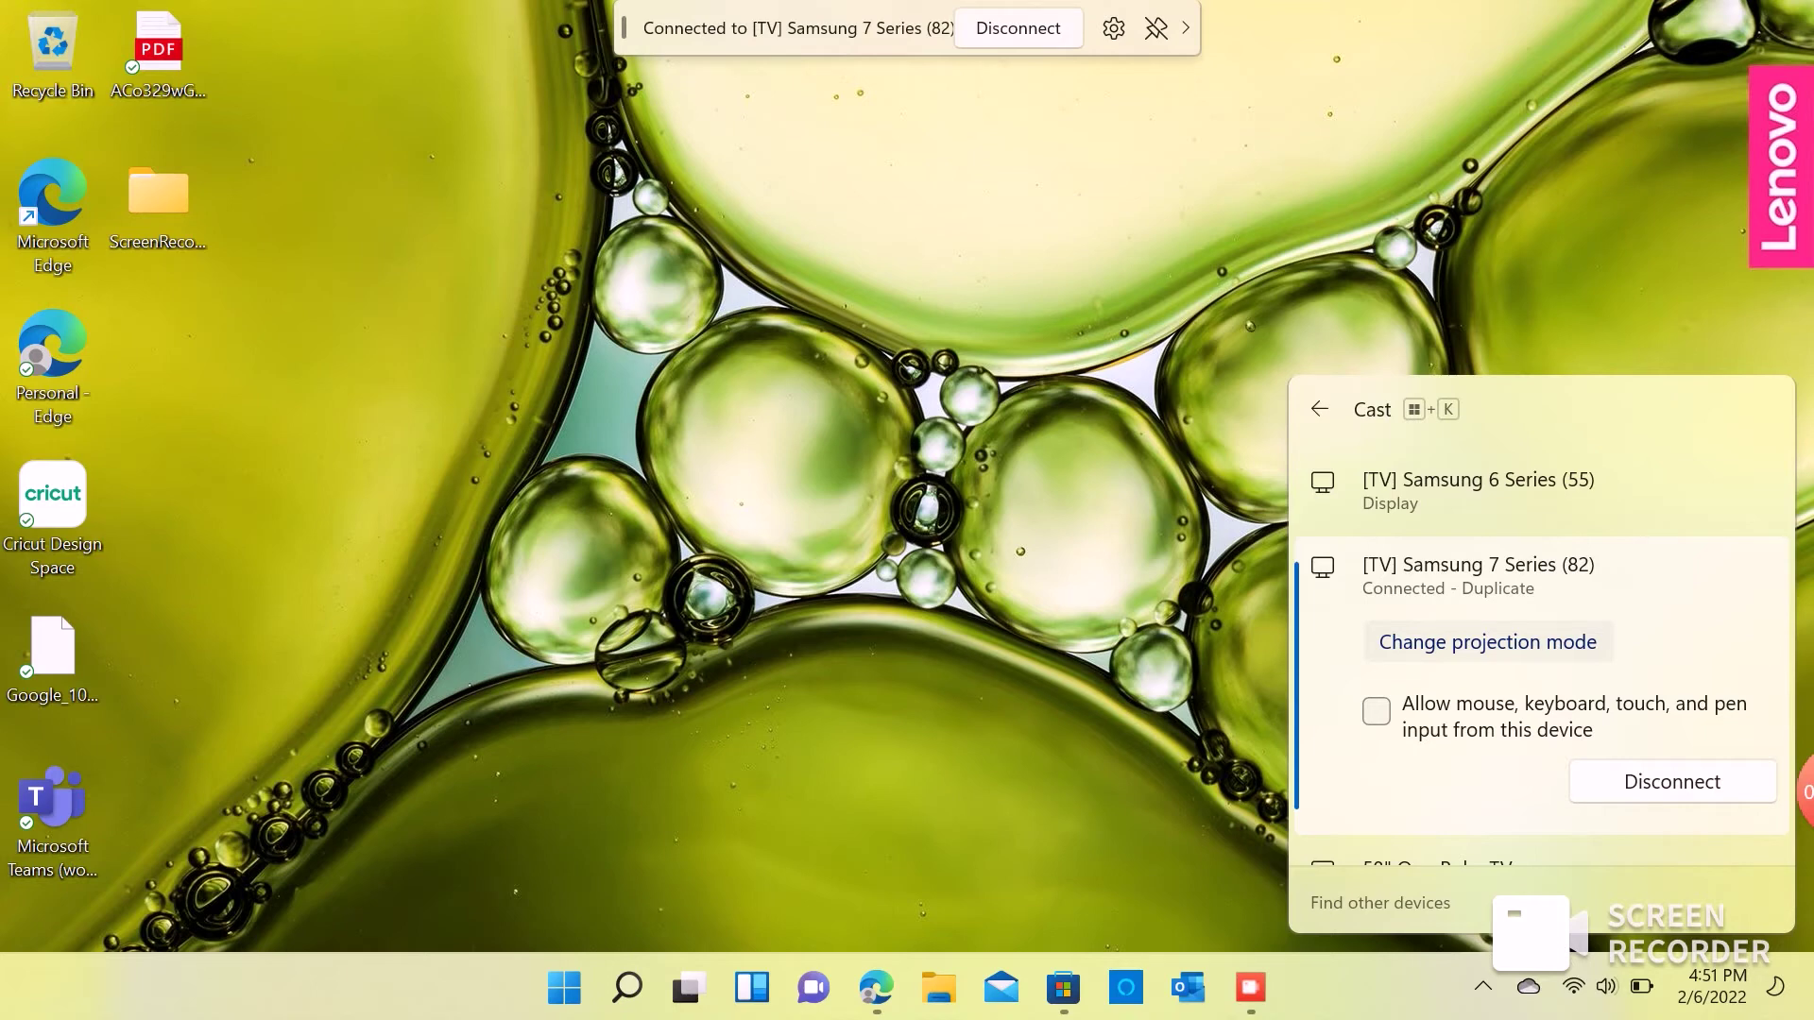
left_click(1486, 556)
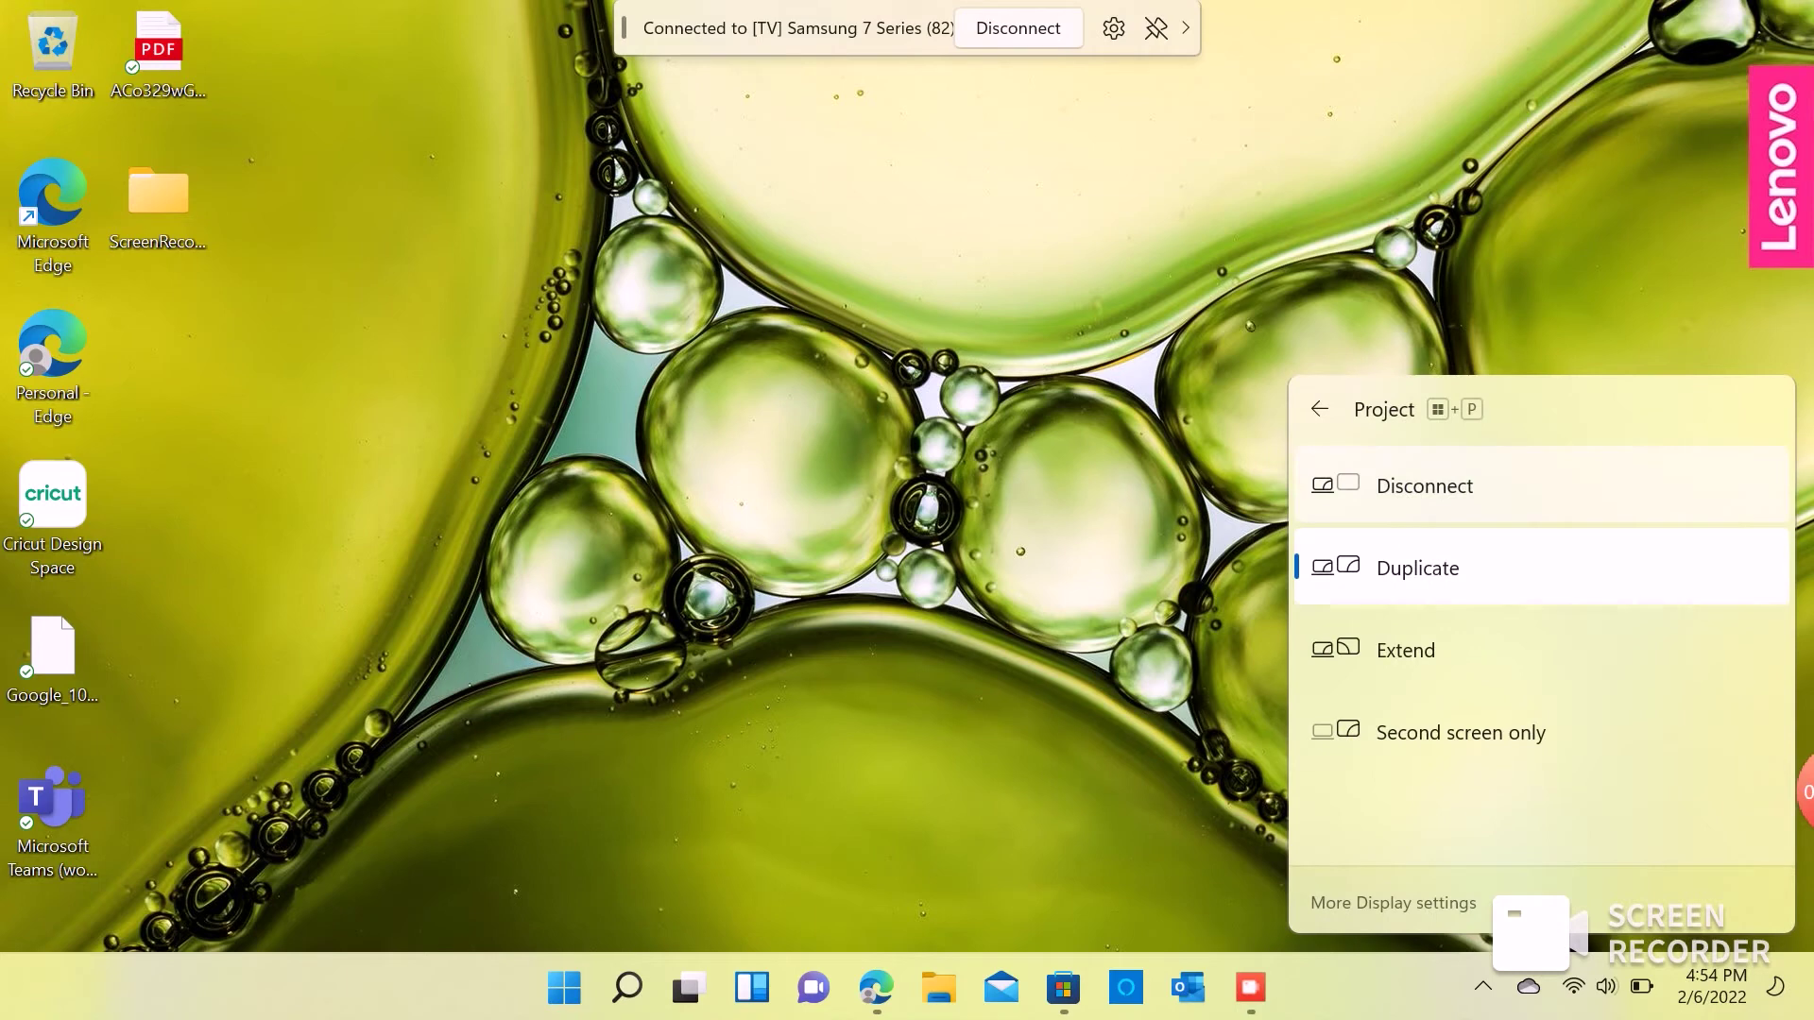